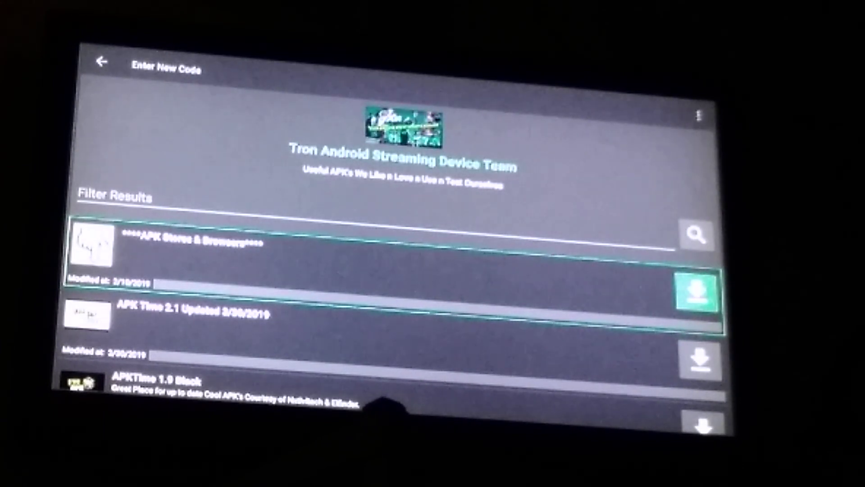
key(Escape)
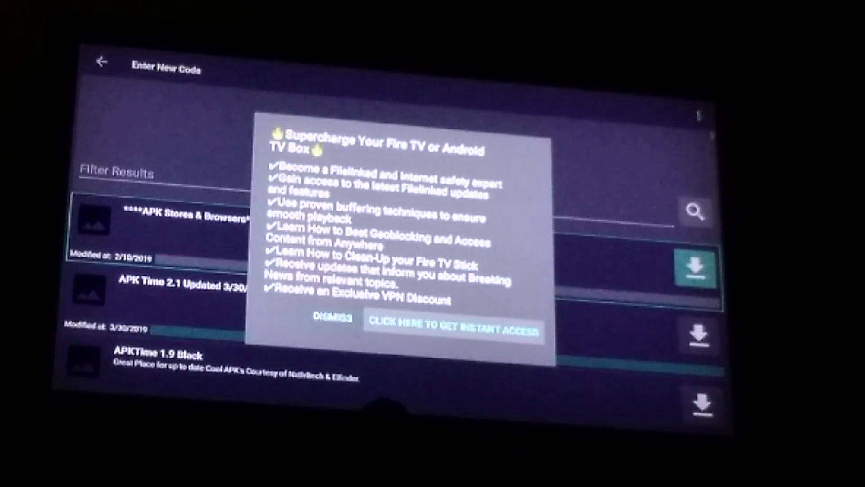
key(Escape)
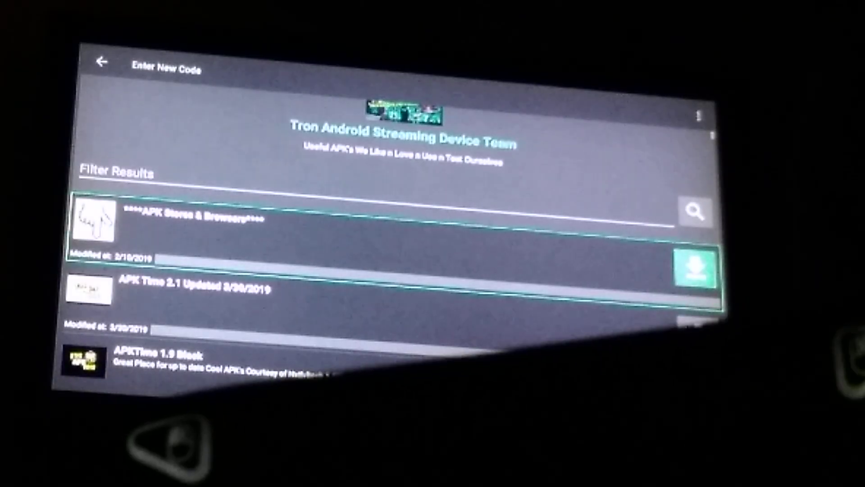